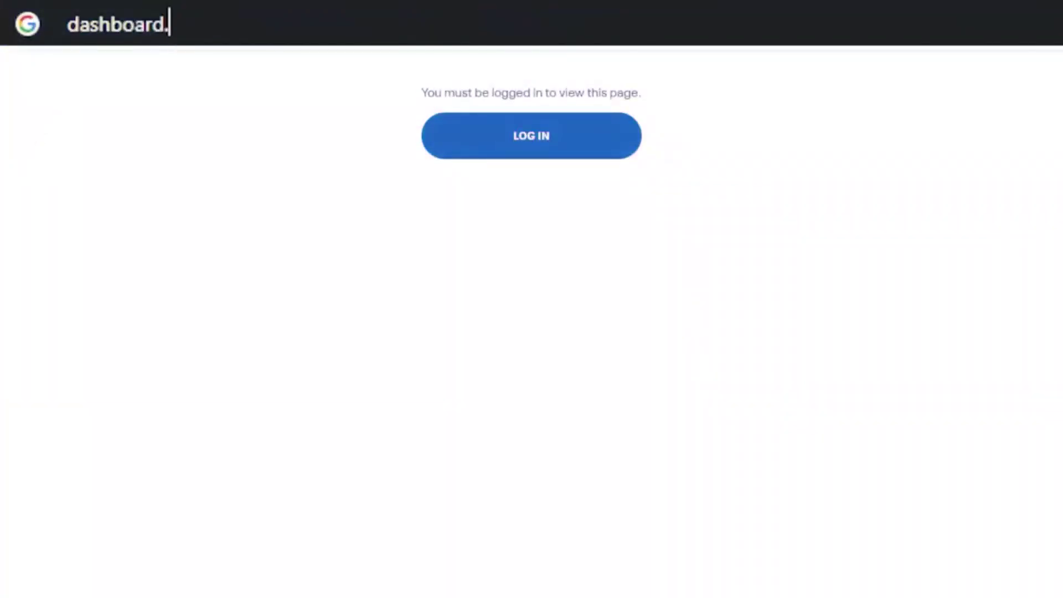
# Log in to the Meta Quest Developer Dashboard and submit a new organization named SideQuestForever.
pyautogui.press('Return')
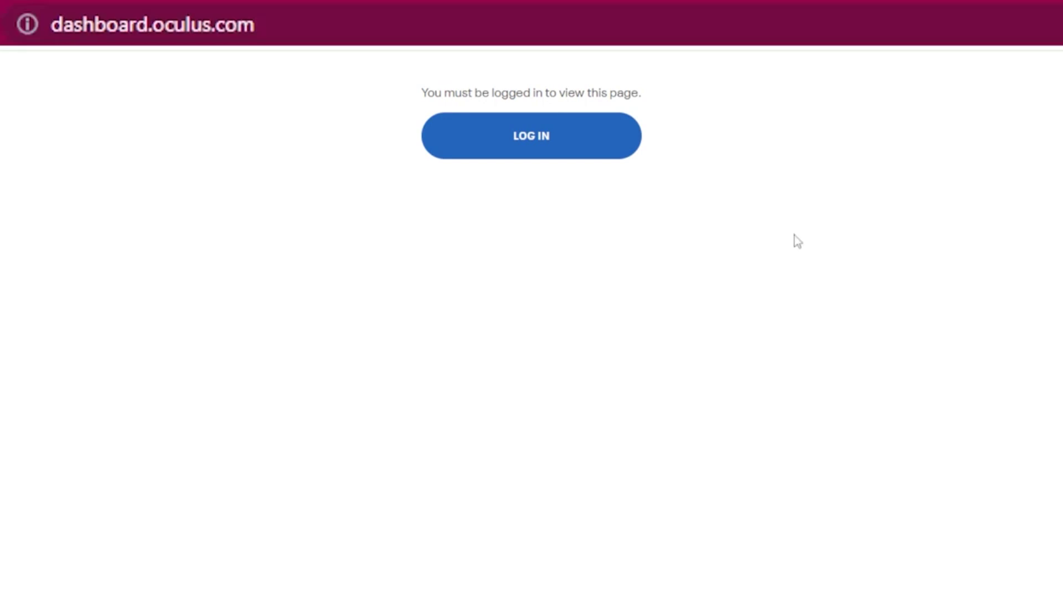
pyautogui.click(565, 138)
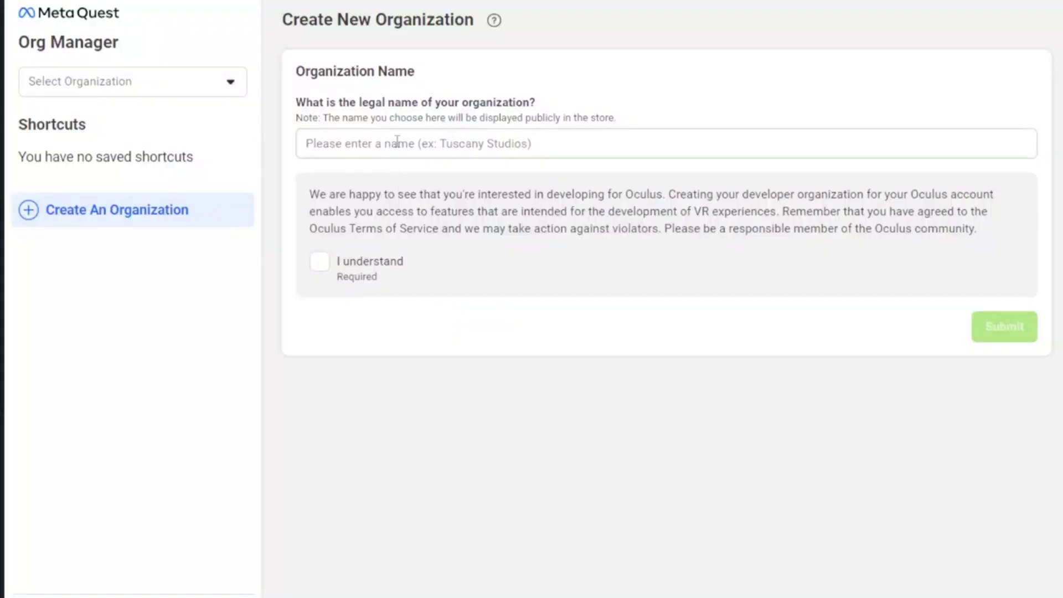
pyautogui.click(380, 144)
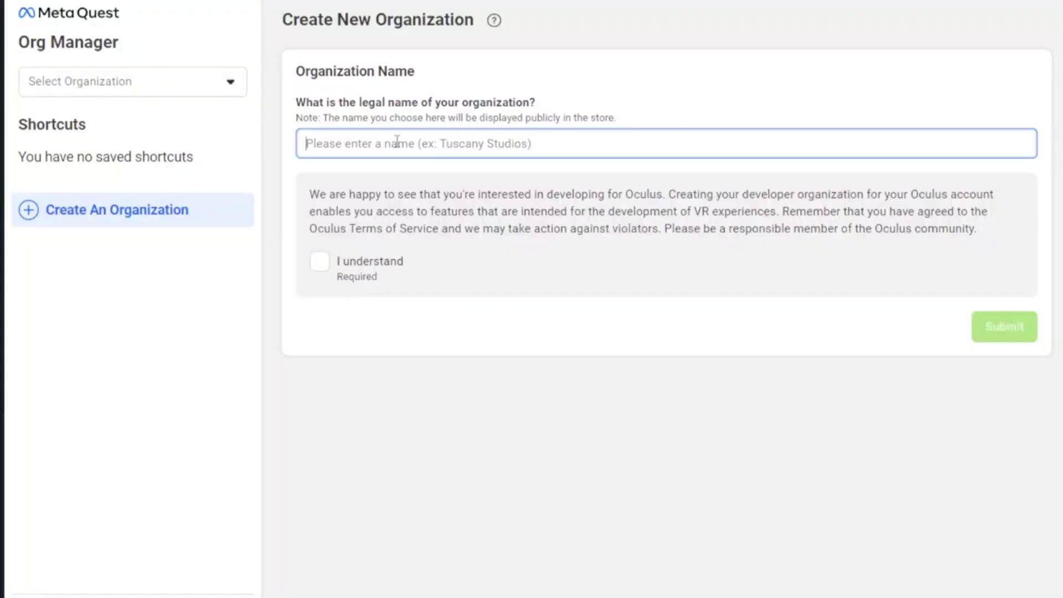
pyautogui.write('SideQuestForever')
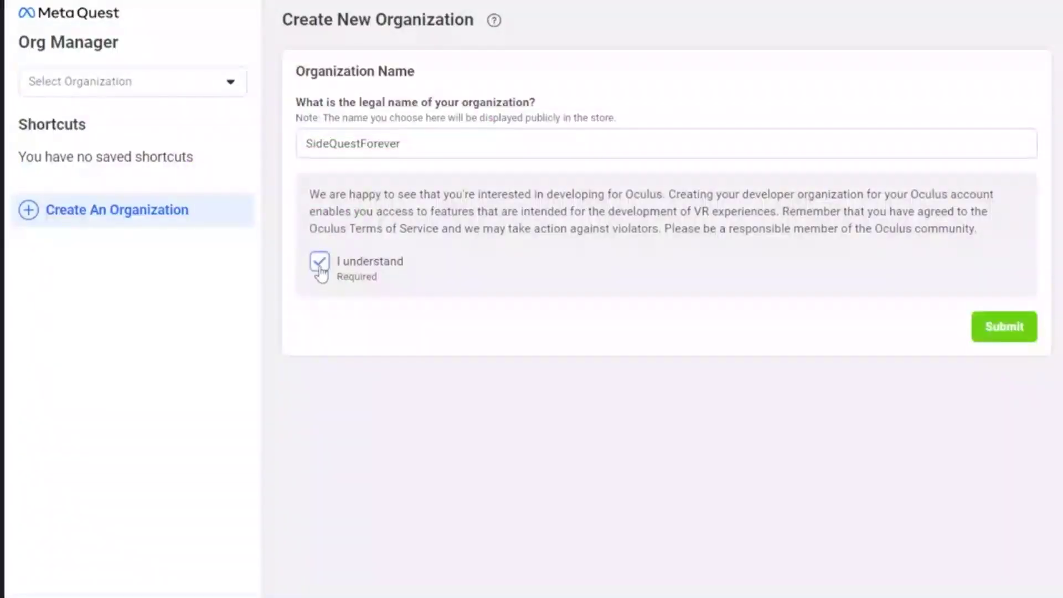
pyautogui.click(1003, 328)
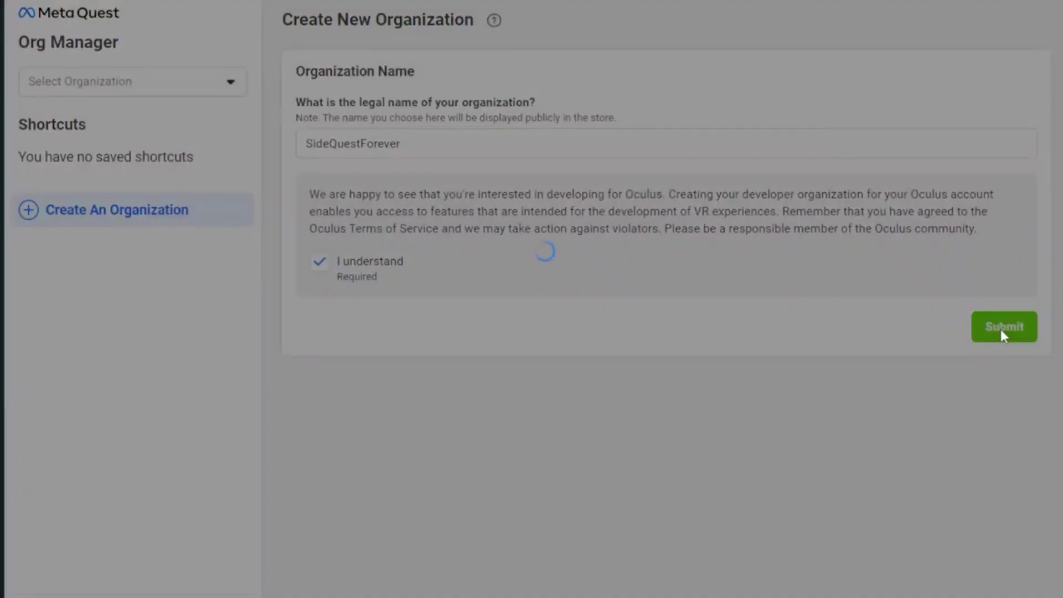
# Accept the developer non-disclosure agreement and submit it.
pyautogui.scroll(-10, 802, 370)
pyautogui.moveTo(802, 370); pyautogui.dragTo(797, 396)
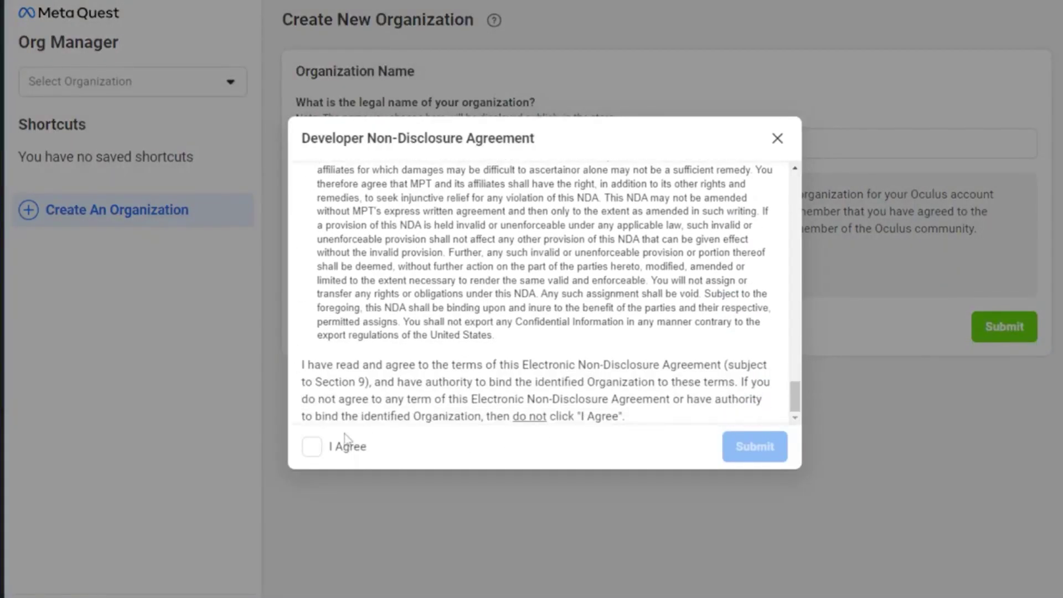
pyautogui.click(310, 449)
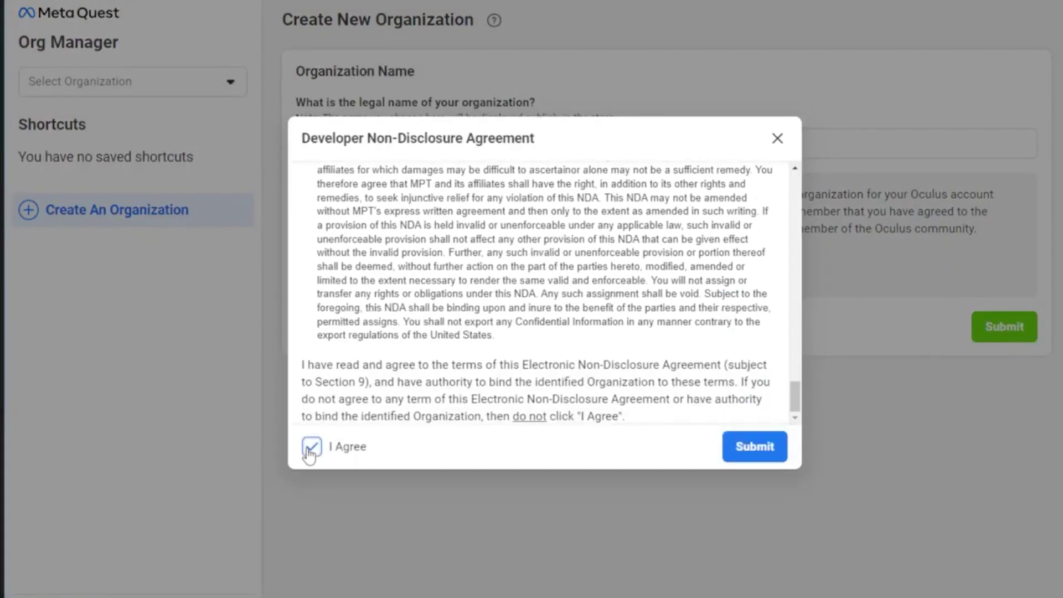
pyautogui.click(754, 448)
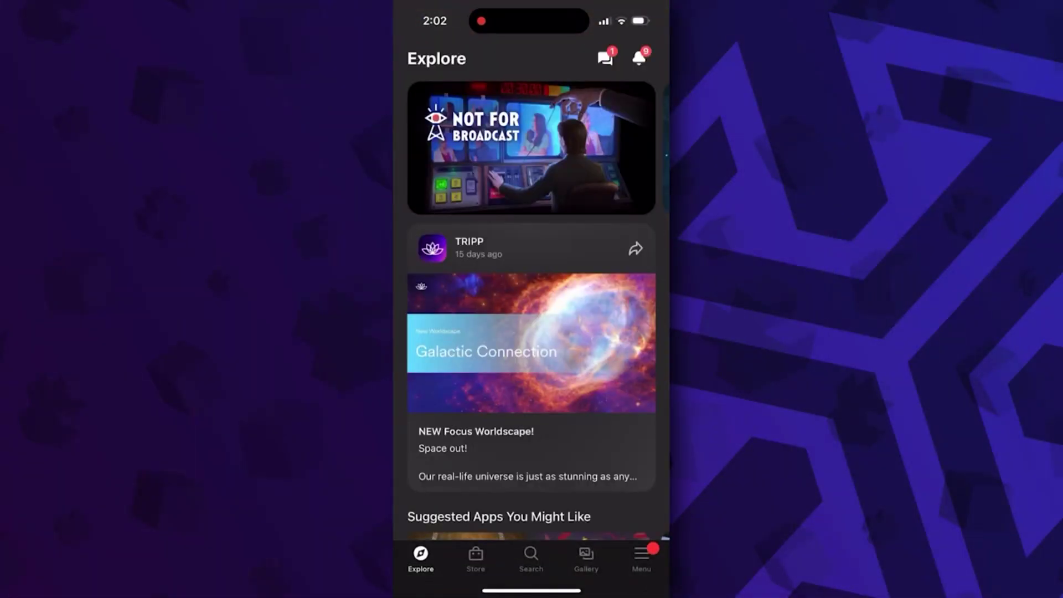
# Open the Meta Quest 2's Headset Settings in the app and allow USB debugging from this computer.
pyautogui.click(641, 558)
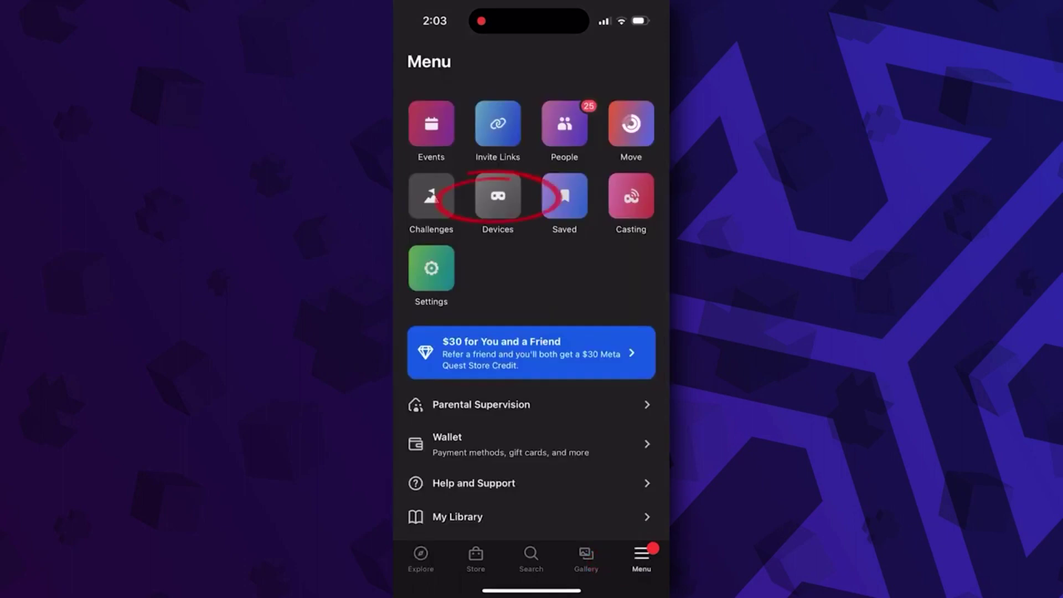
pyautogui.click(498, 196)
pyautogui.click(490, 492)
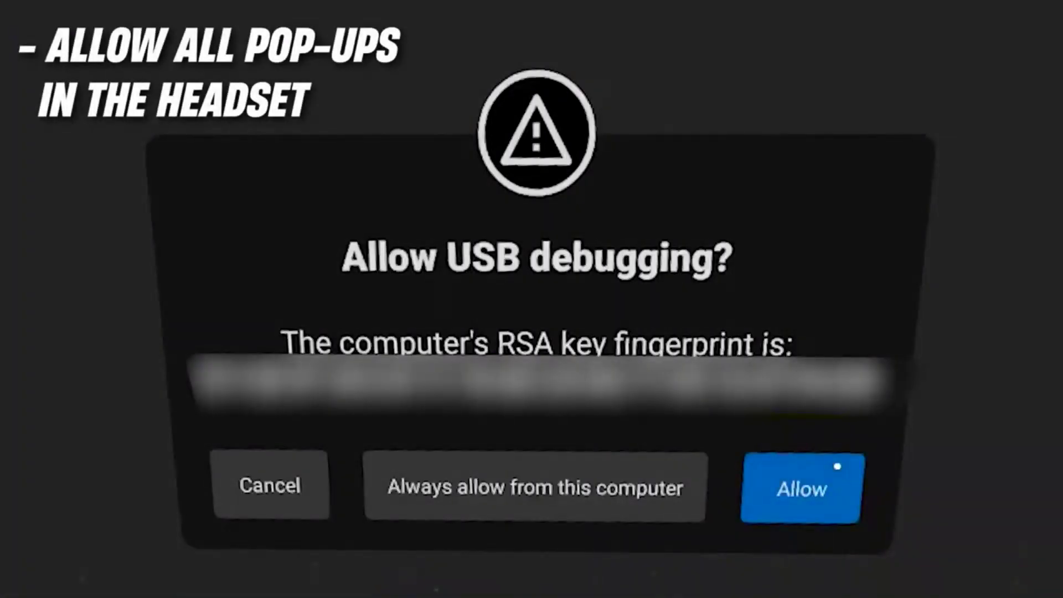
pyautogui.click(837, 466)
# Open the Banter-Hang Out article and follow its 'please allow free download' link to the comment form.
pyautogui.click(836, 466)
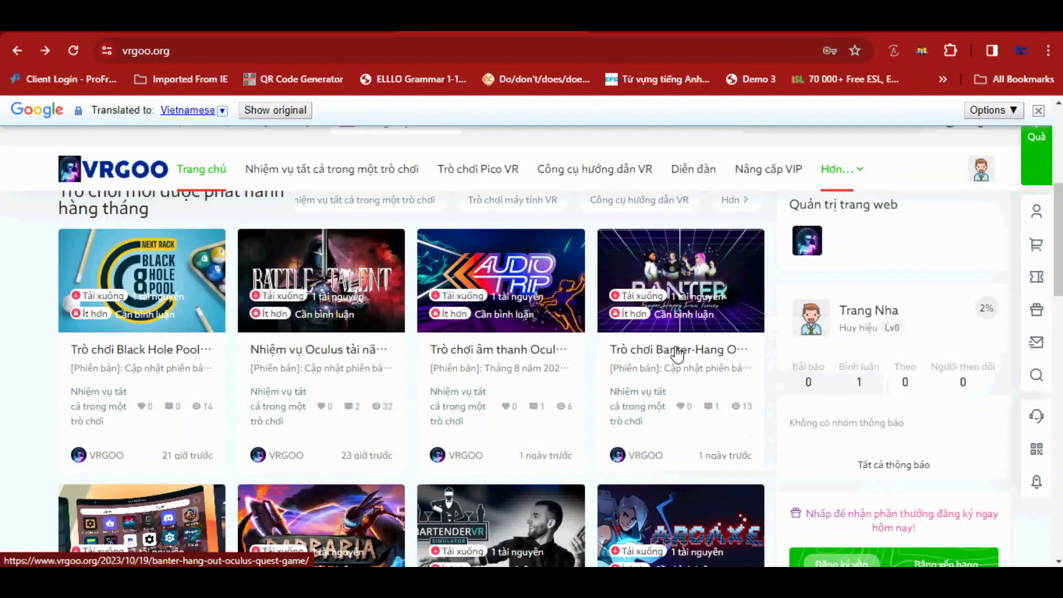
pyautogui.click(677, 354)
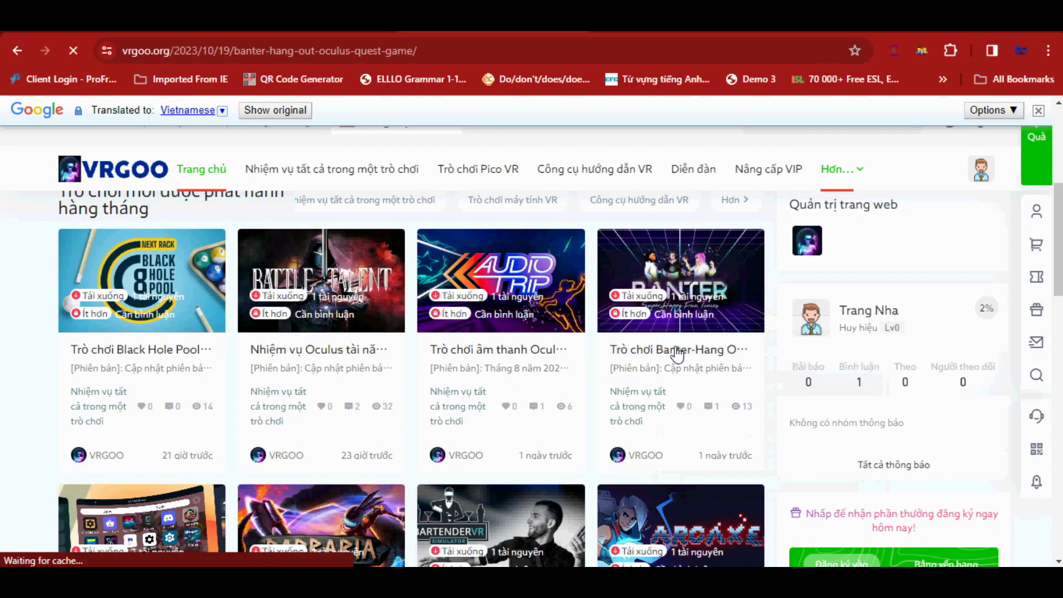
pyautogui.scroll(-15, 387, 418)
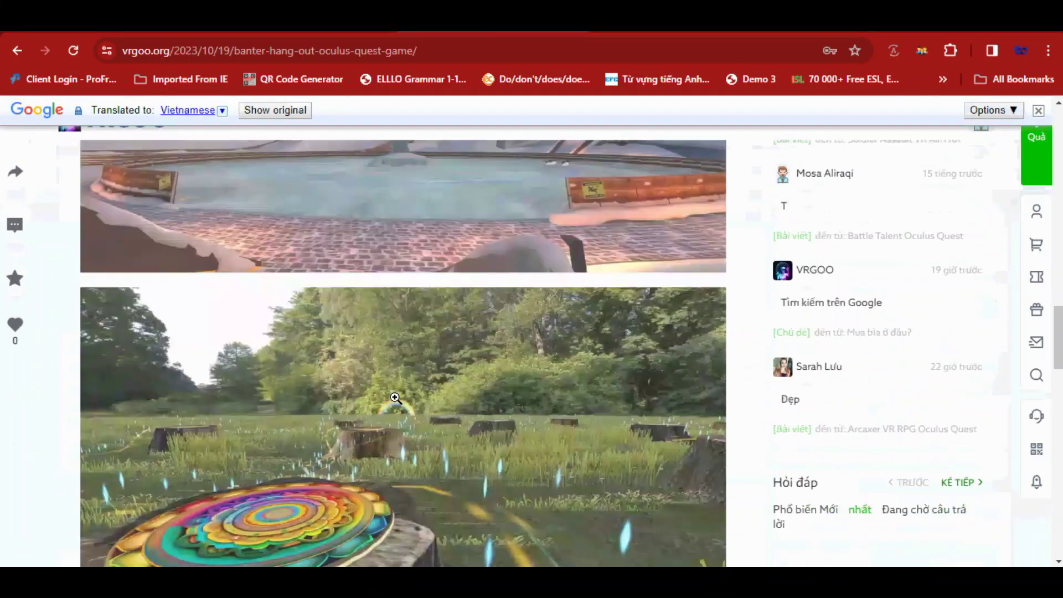
pyautogui.scroll(-12, 396, 397)
pyautogui.scroll(8, 397, 397)
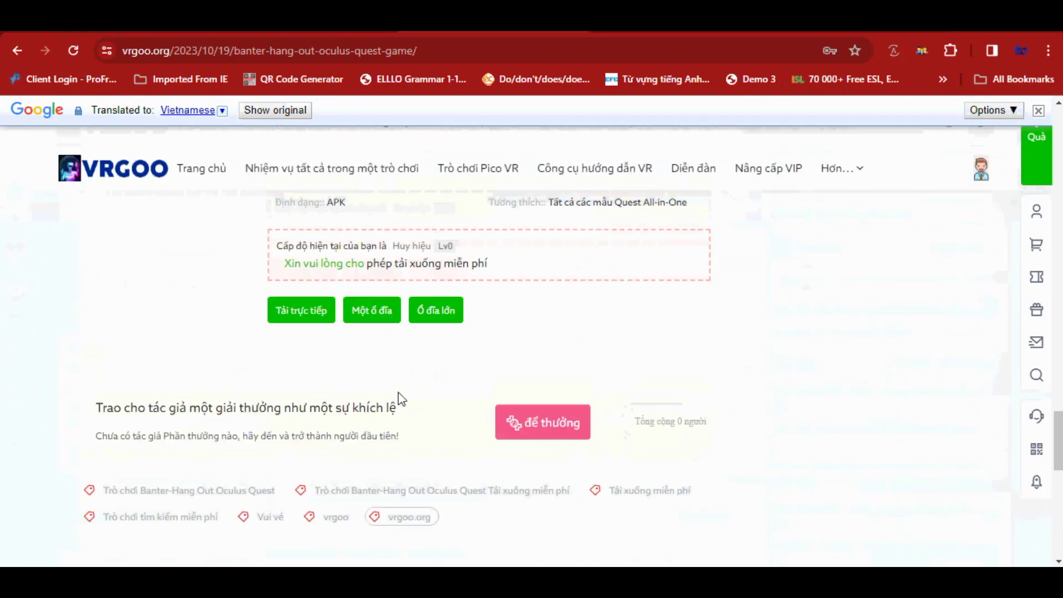
pyautogui.scroll(3, 397, 392)
pyautogui.tripleClick(326, 420)
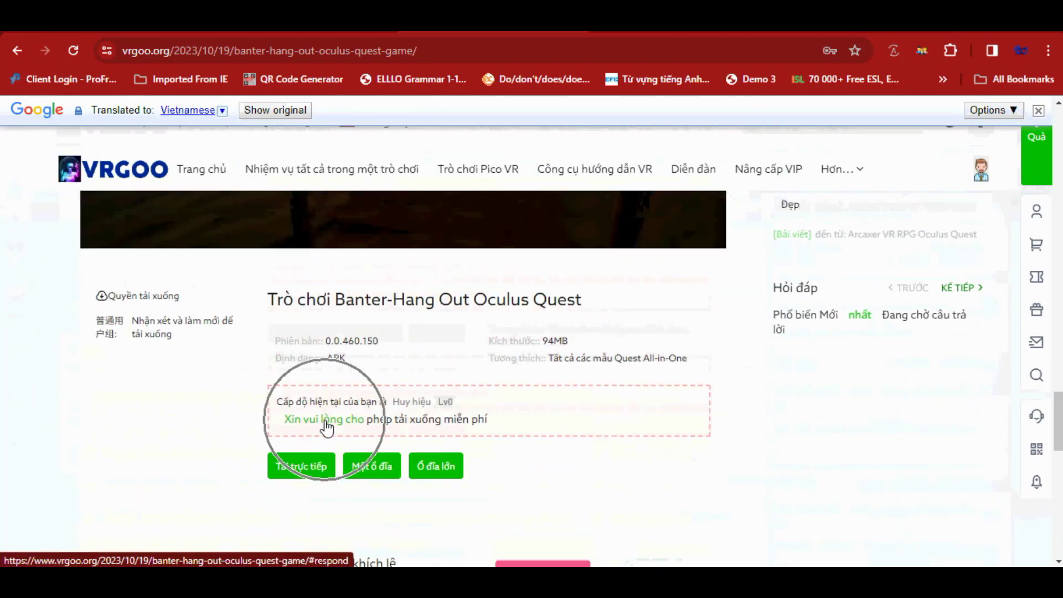
pyautogui.click(327, 423)
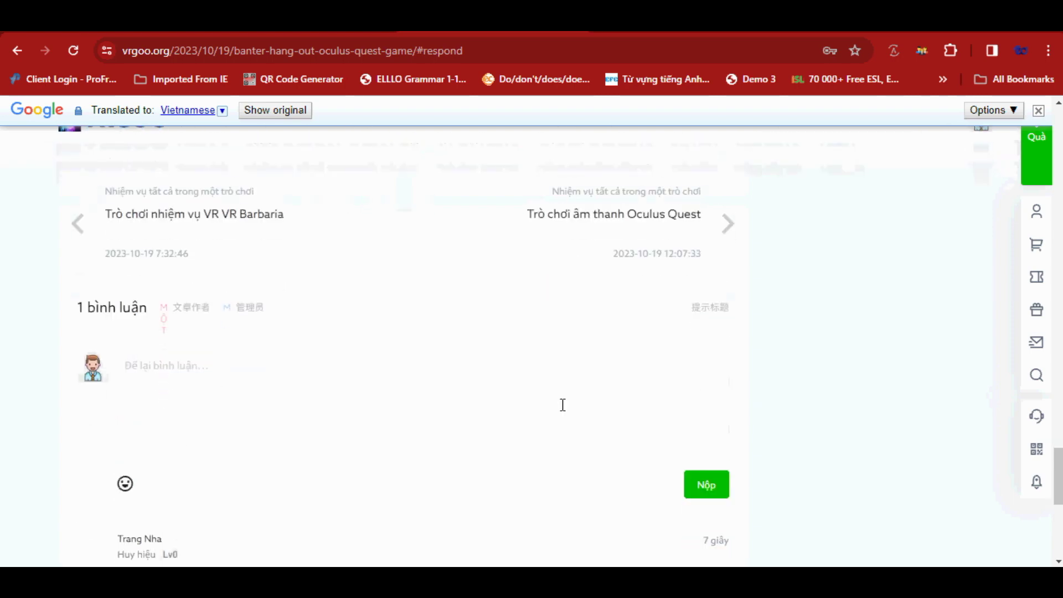
pyautogui.scroll(8, 376, 343)
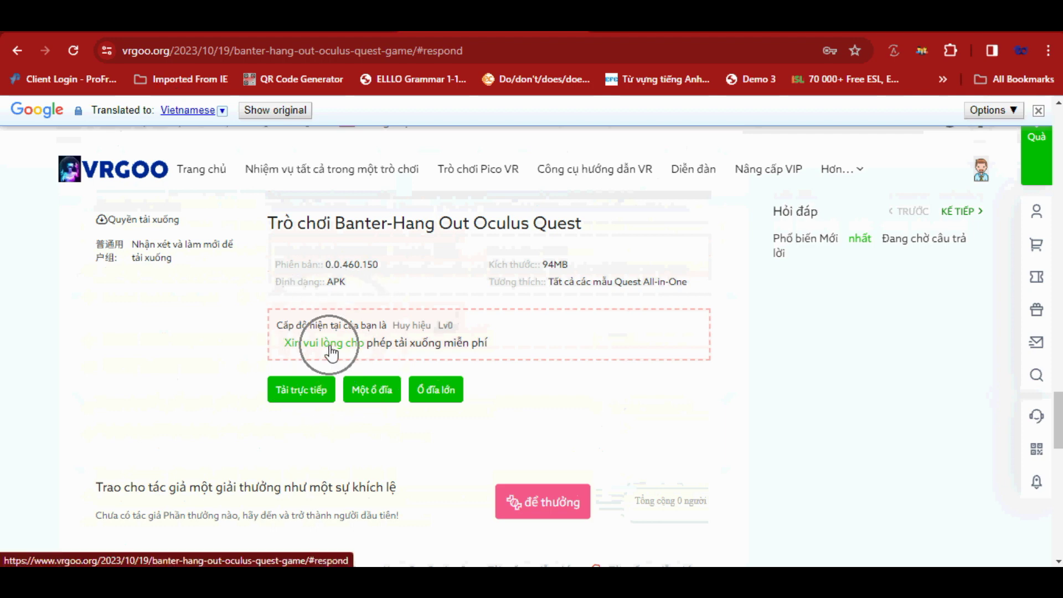
# Reload the Banter post and open its 'Tải trực tiếp' download page.
pyautogui.click(73, 52)
pyautogui.click(1045, 460)
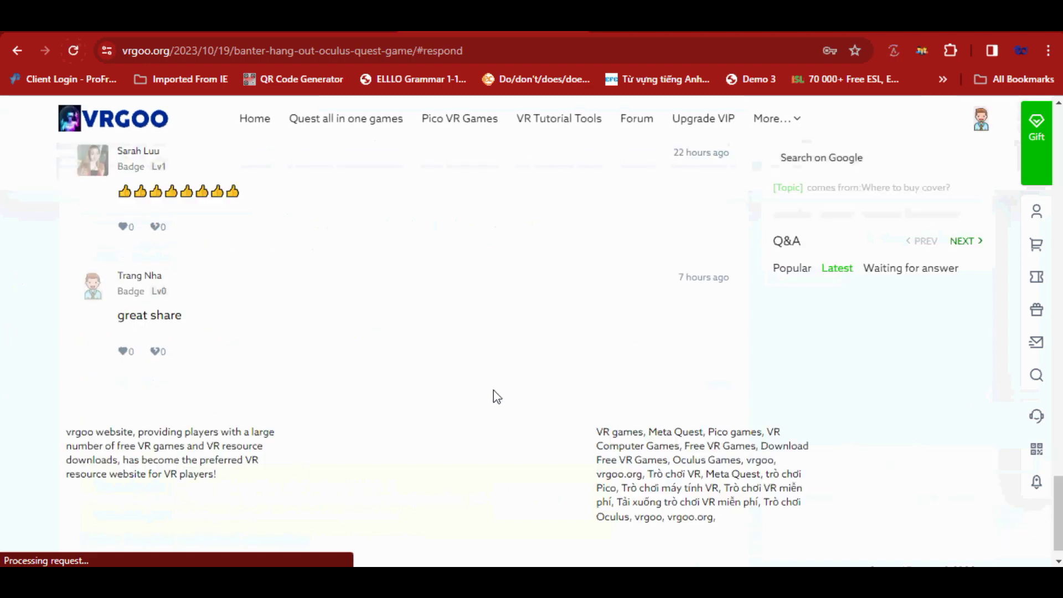
pyautogui.scroll(4, 526, 395)
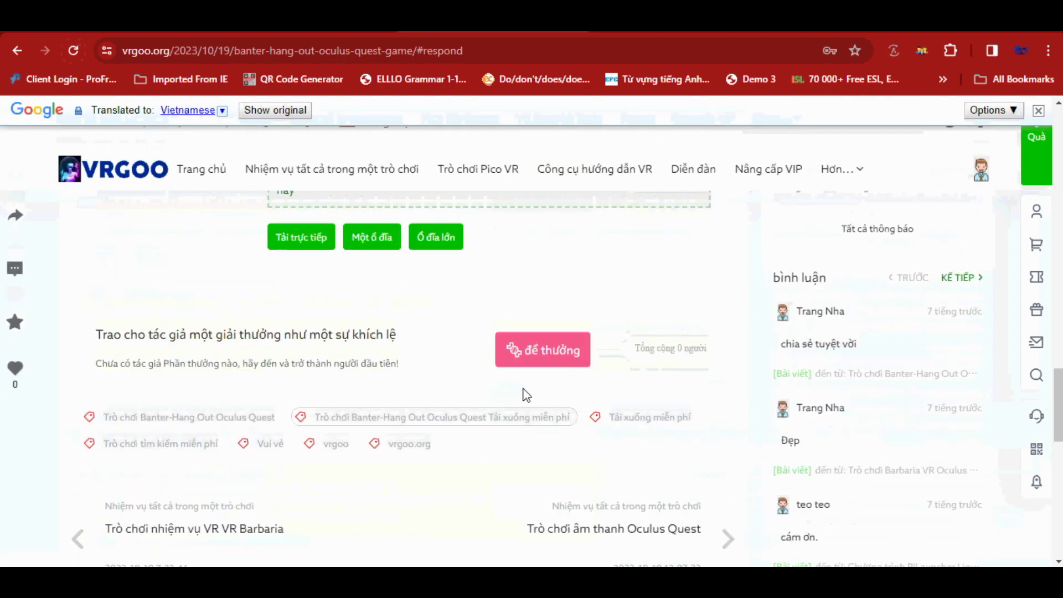
pyautogui.moveTo(276, 228); pyautogui.dragTo(312, 269)
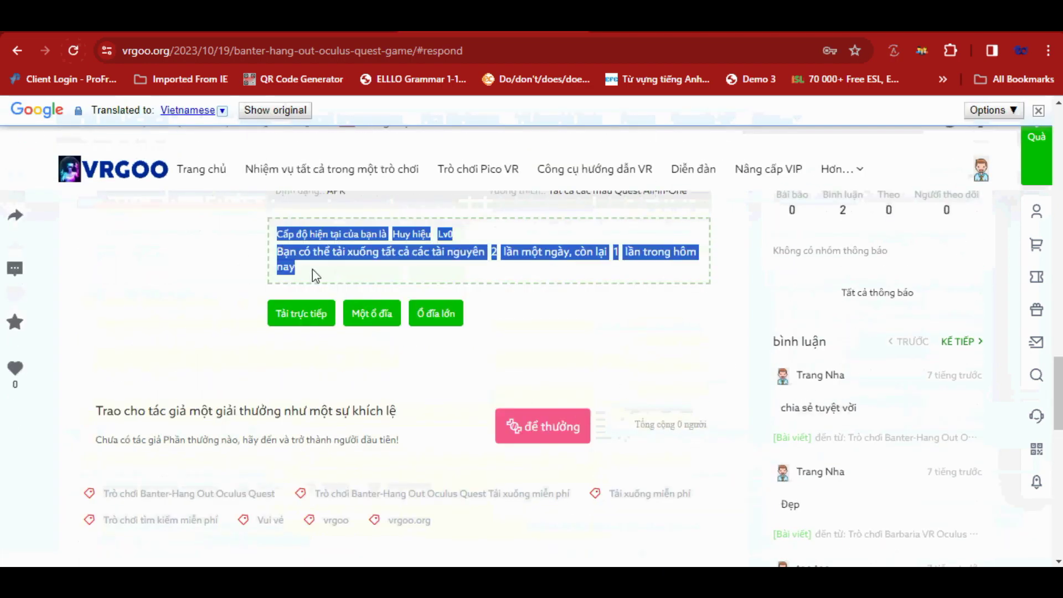
pyautogui.click(257, 314)
pyautogui.click(290, 316)
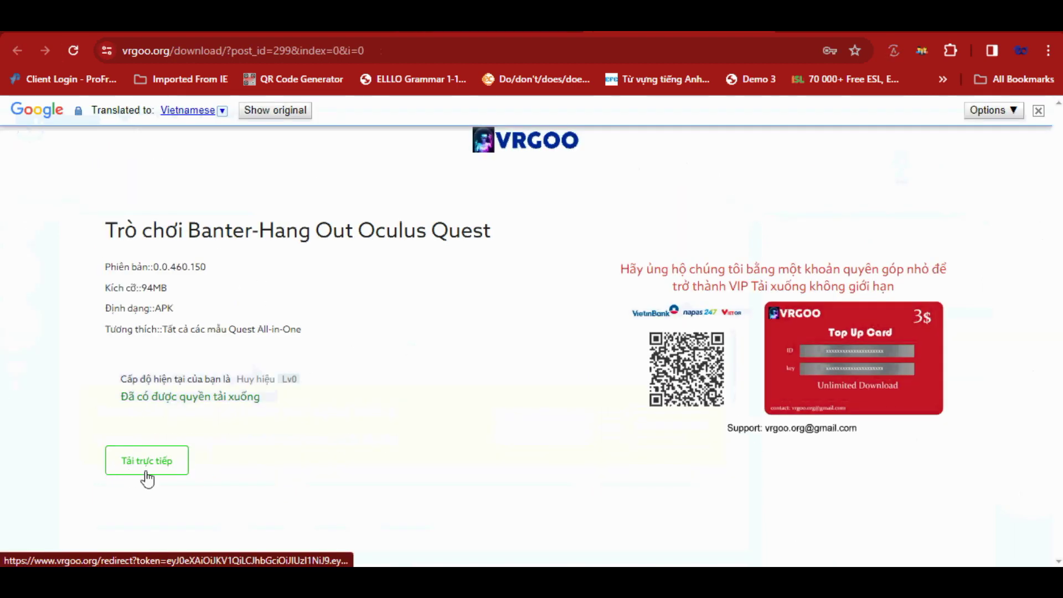
# Start the direct download of the Banter v0.0.460.150 zip and check its progress in Downloads.
pyautogui.click(153, 470)
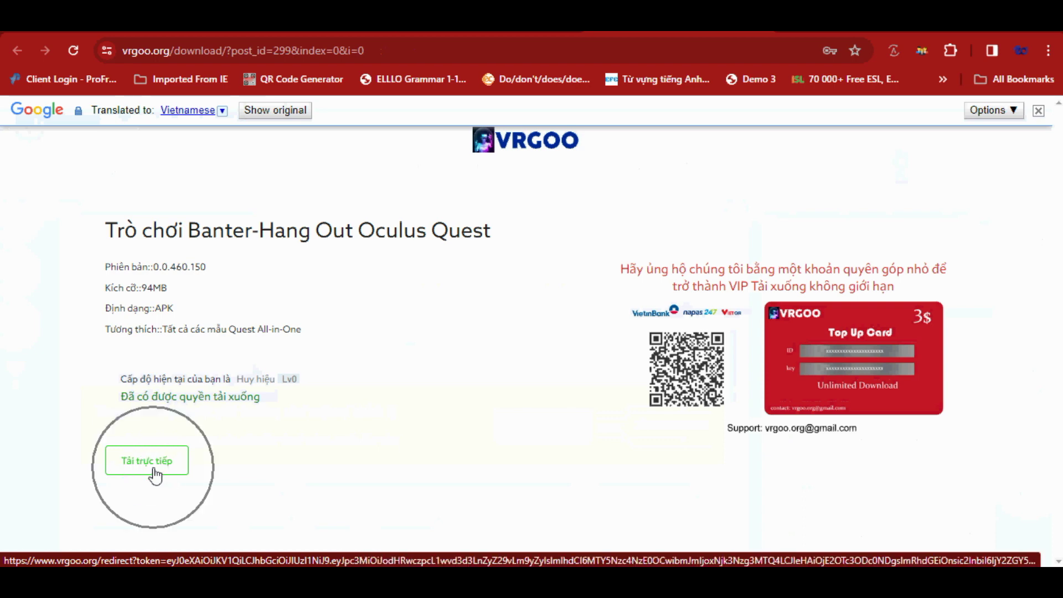
pyautogui.moveTo(598, 328); pyautogui.dragTo(815, 354)
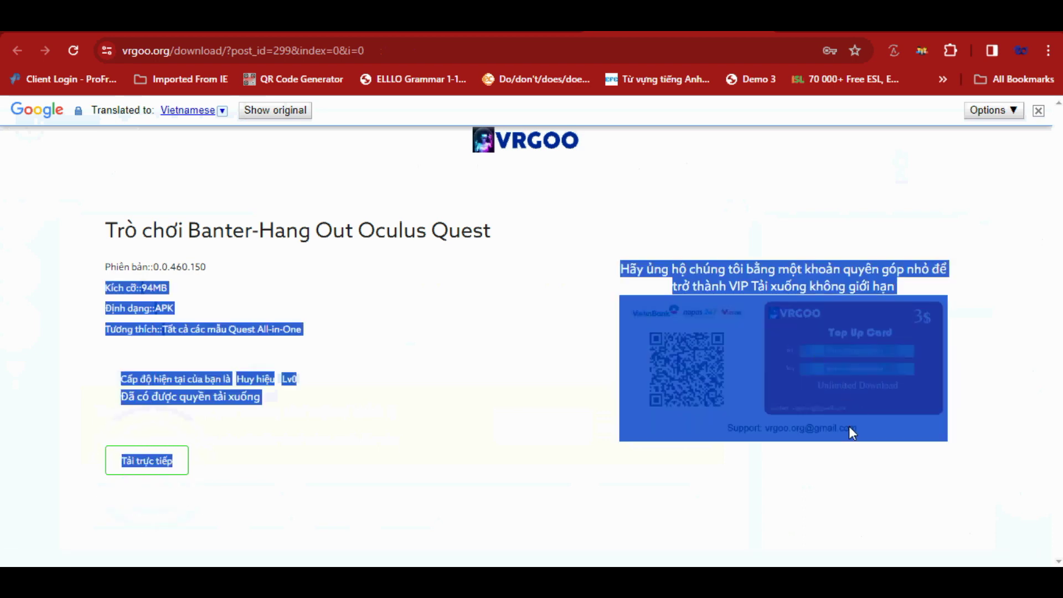
pyautogui.click(820, 488)
pyautogui.click(787, 273)
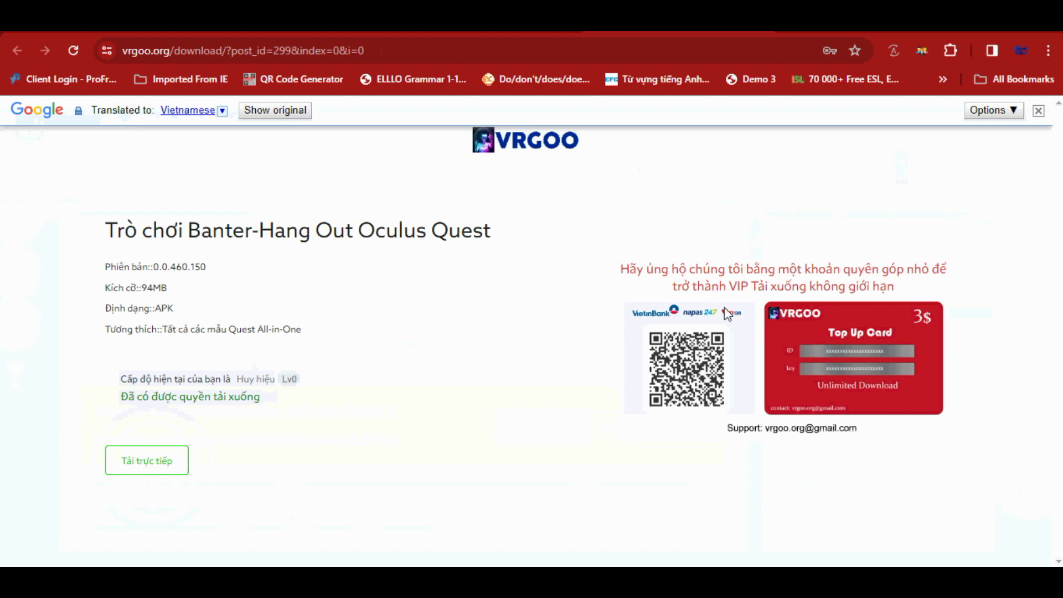
pyautogui.click(148, 473)
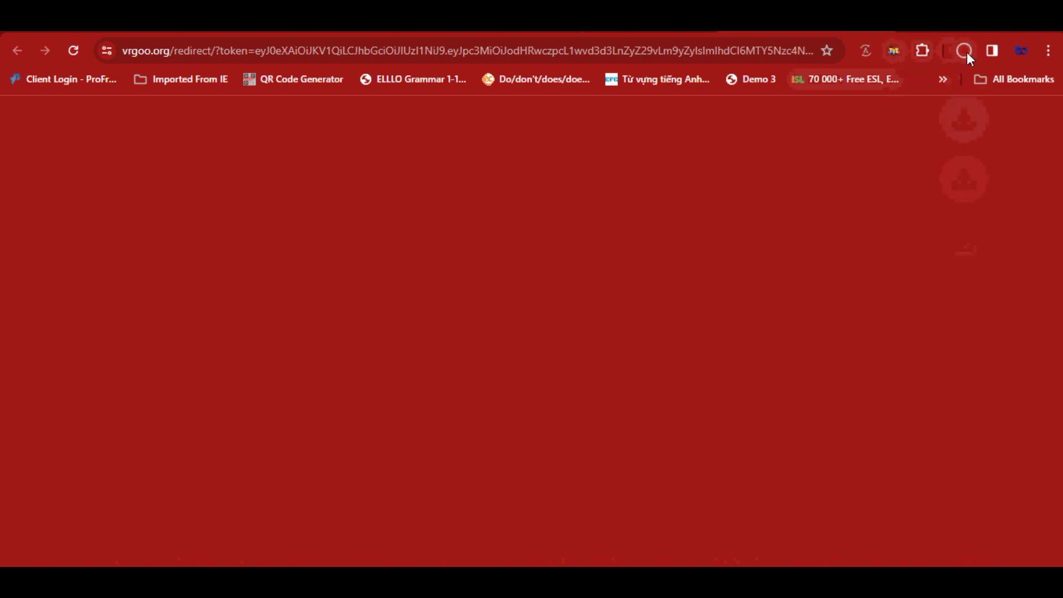
pyautogui.click(965, 51)
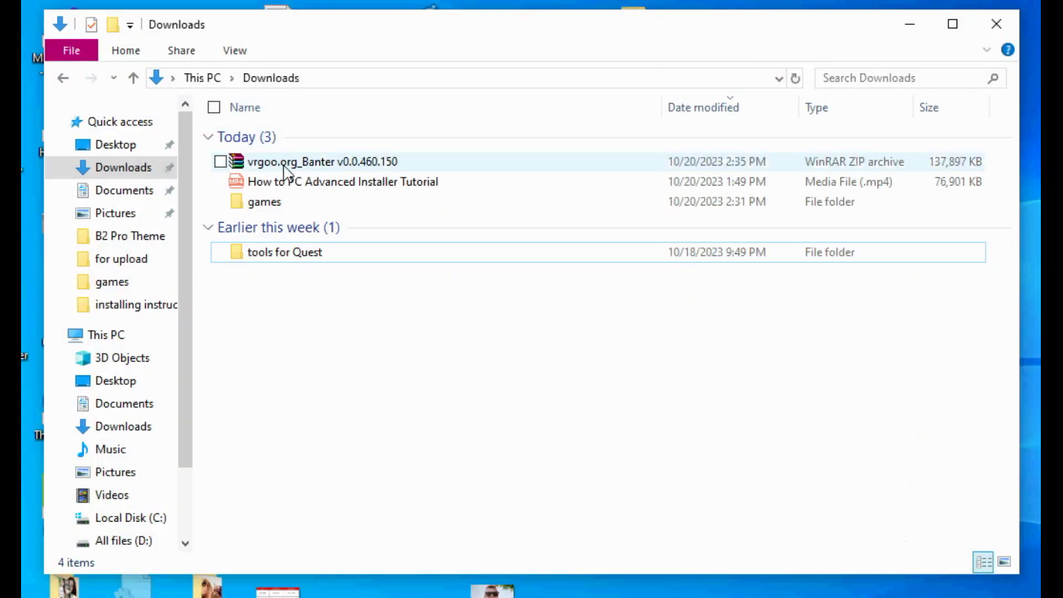
# Extract the Banter zip to the default vrgoo.org_Banter v0.0.460.150 folder in Downloads.
pyautogui.rightClick(283, 167)
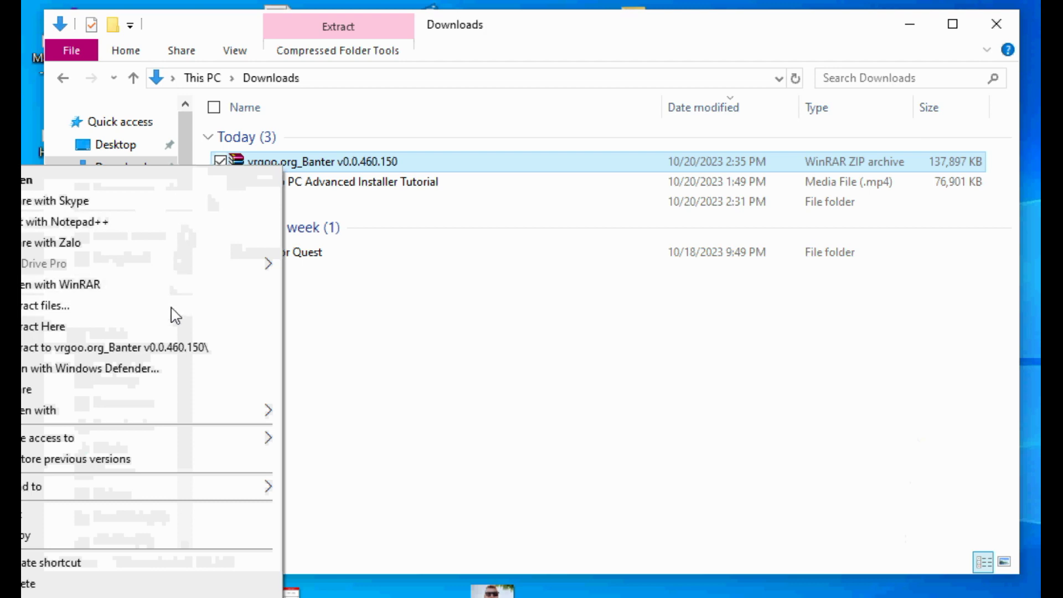
pyautogui.click(172, 306)
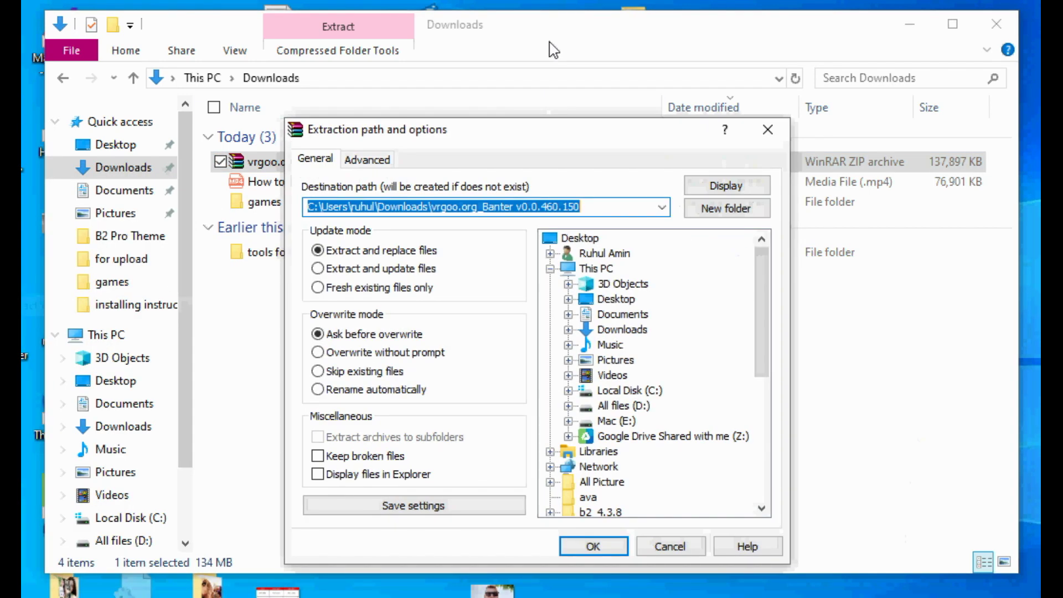
pyautogui.press('Return')
pyautogui.moveTo(569, 40); pyautogui.dragTo(647, 42)
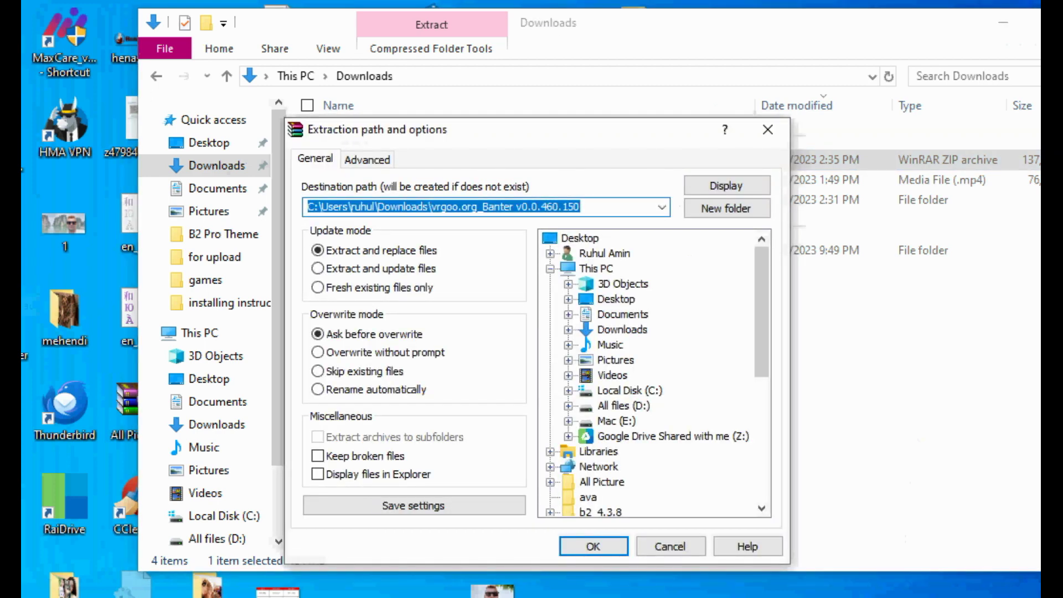
pyautogui.click(592, 546)
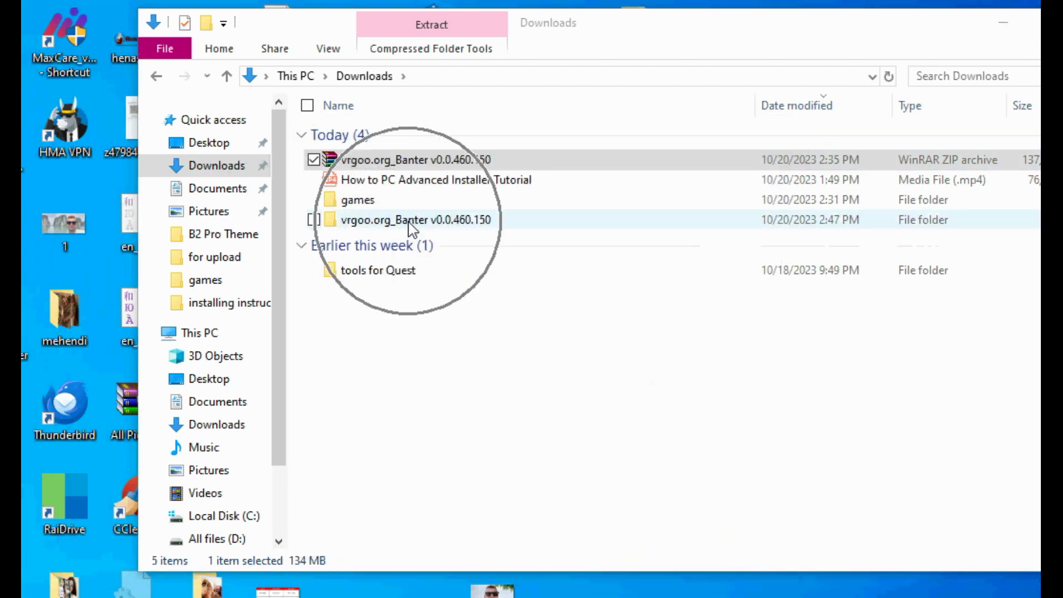
# Browse into vrgoo.org_Banter v0.0.460.150 > Banter v0.0.460.150 and run Game Installer.
pyautogui.doubleClick(408, 220)
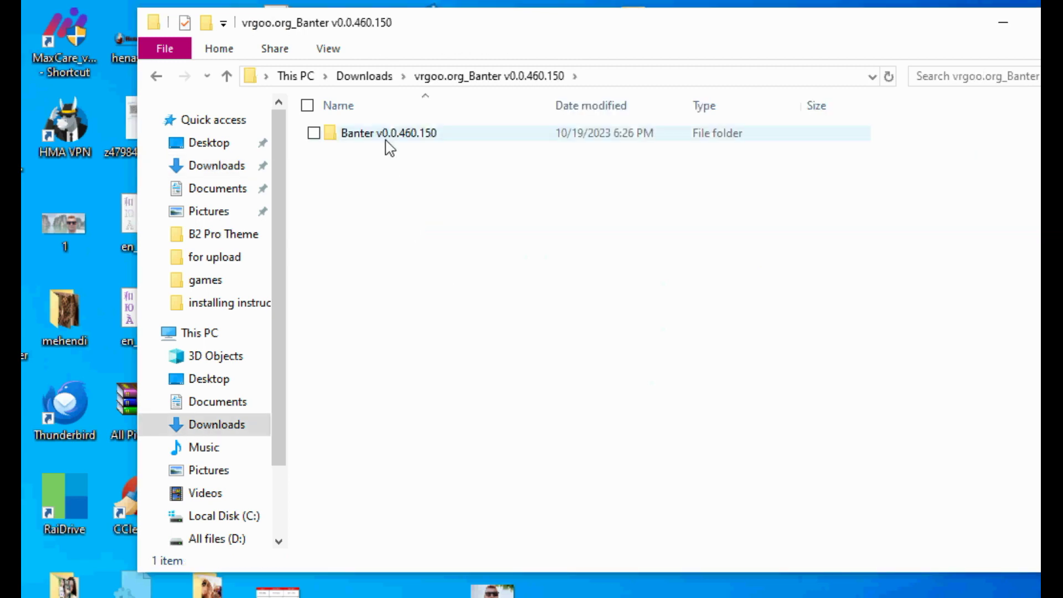
pyautogui.doubleClick(387, 138)
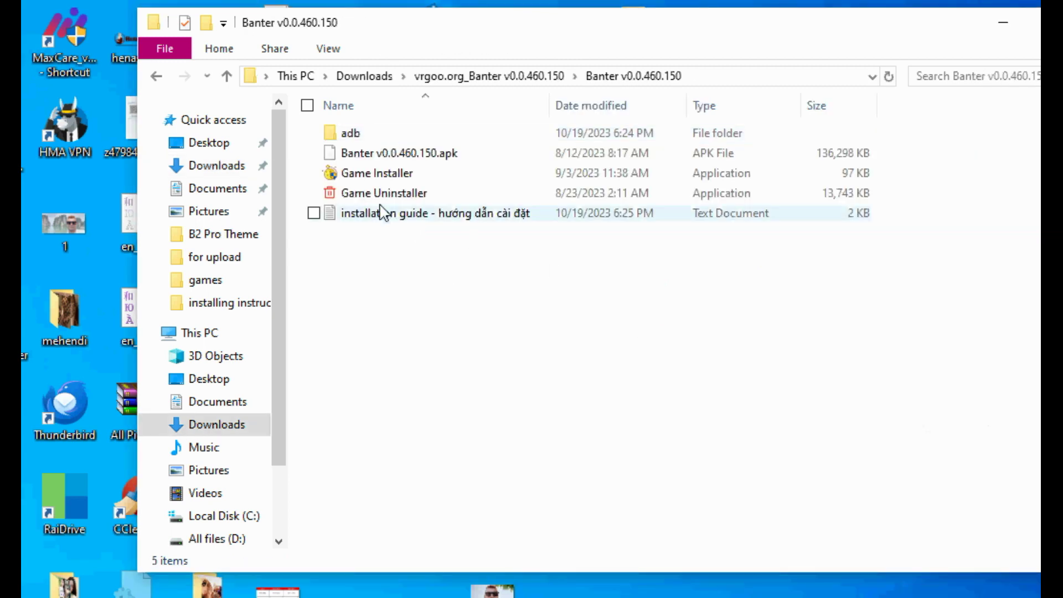
pyautogui.click(368, 176)
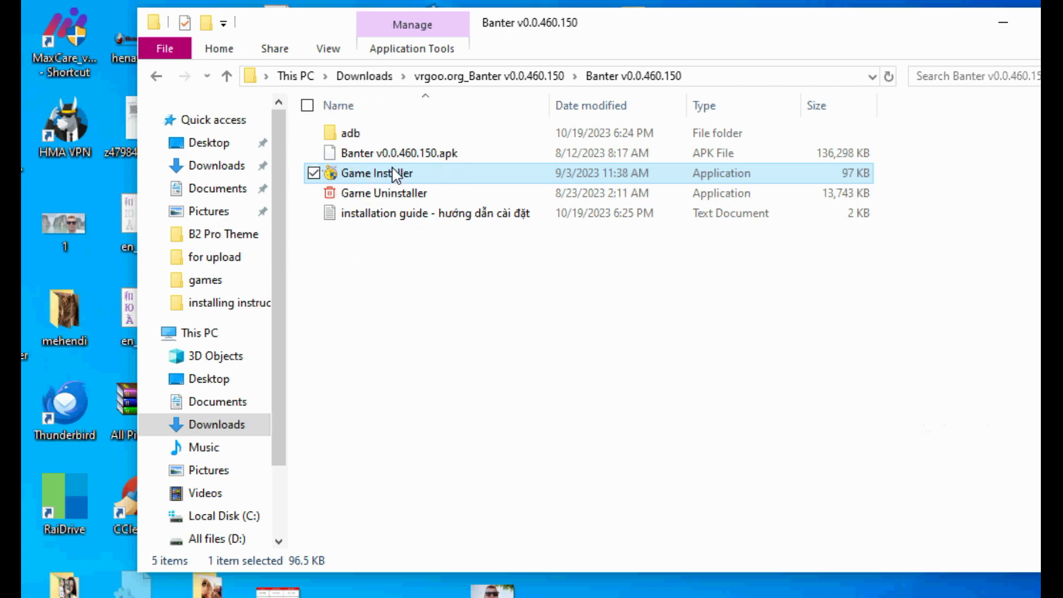
pyautogui.rightClick(404, 174)
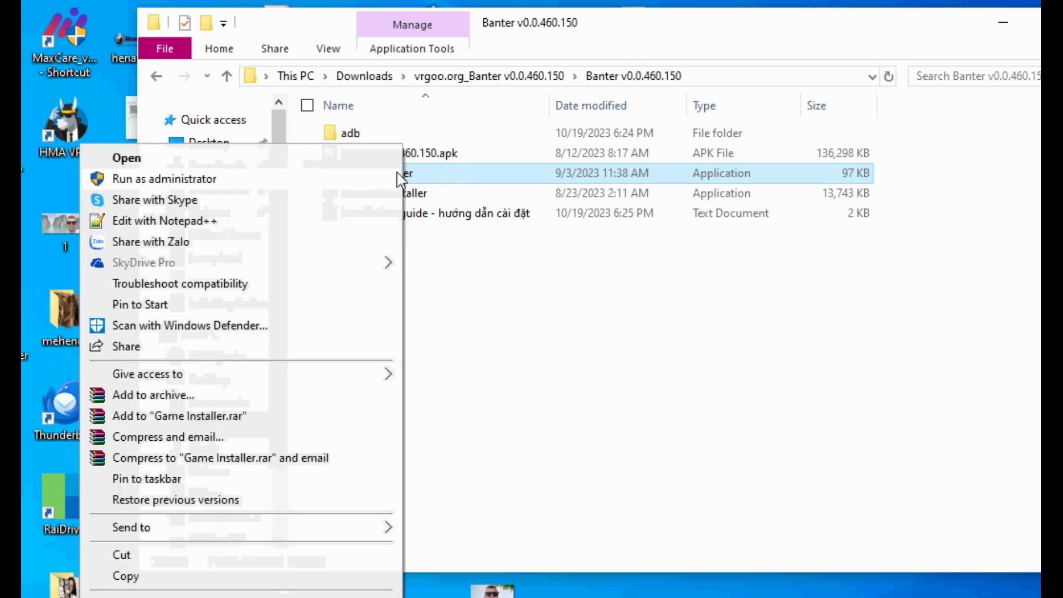
pyautogui.click(244, 161)
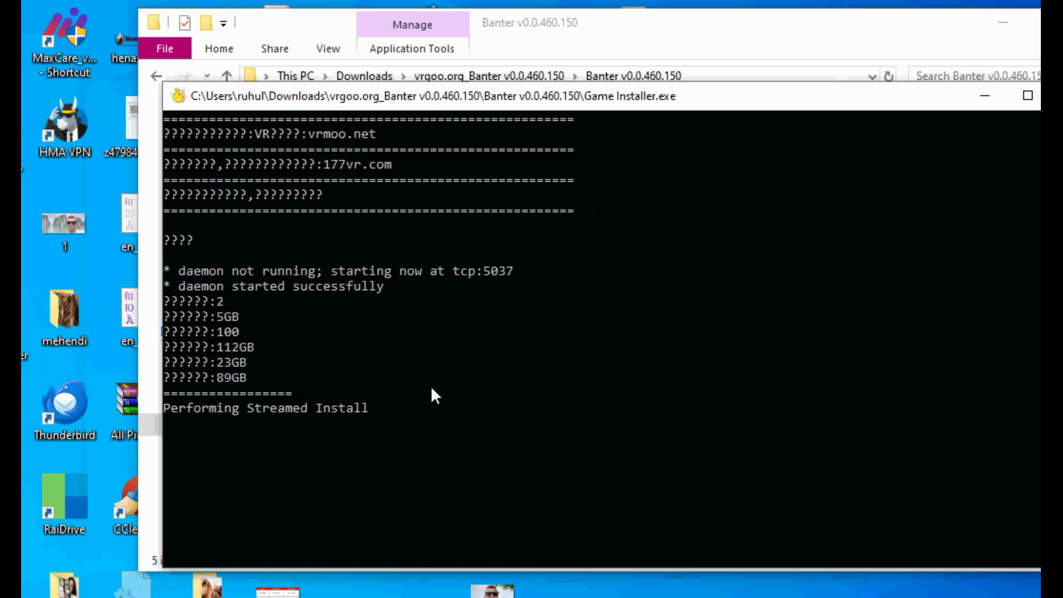
# Resume the installer output until Banter v0.0.460.150.apk reports Success, then close the console.
pyautogui.click(446, 417)
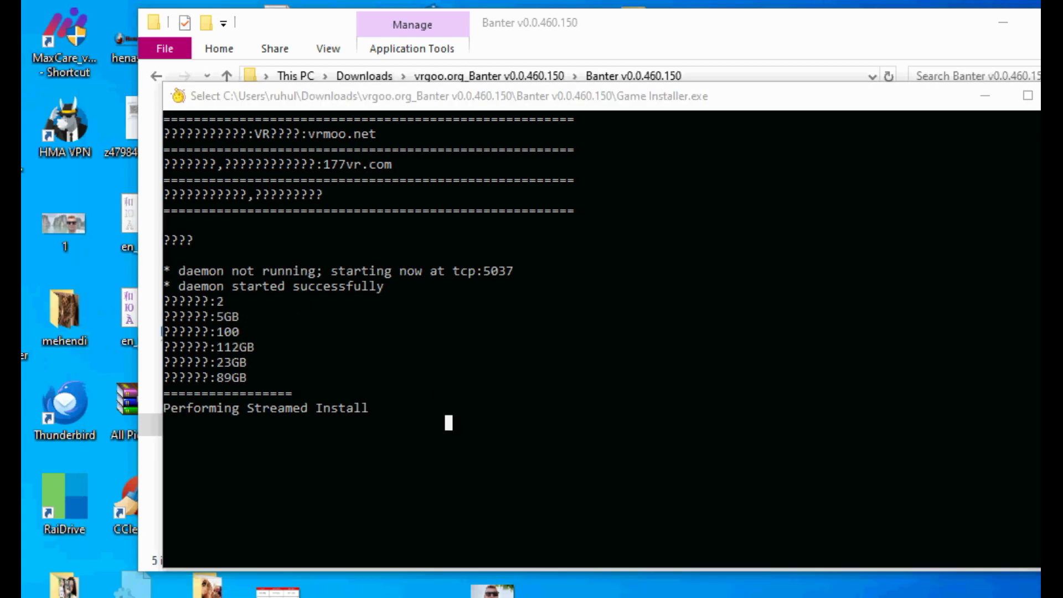
pyautogui.click(1006, 539)
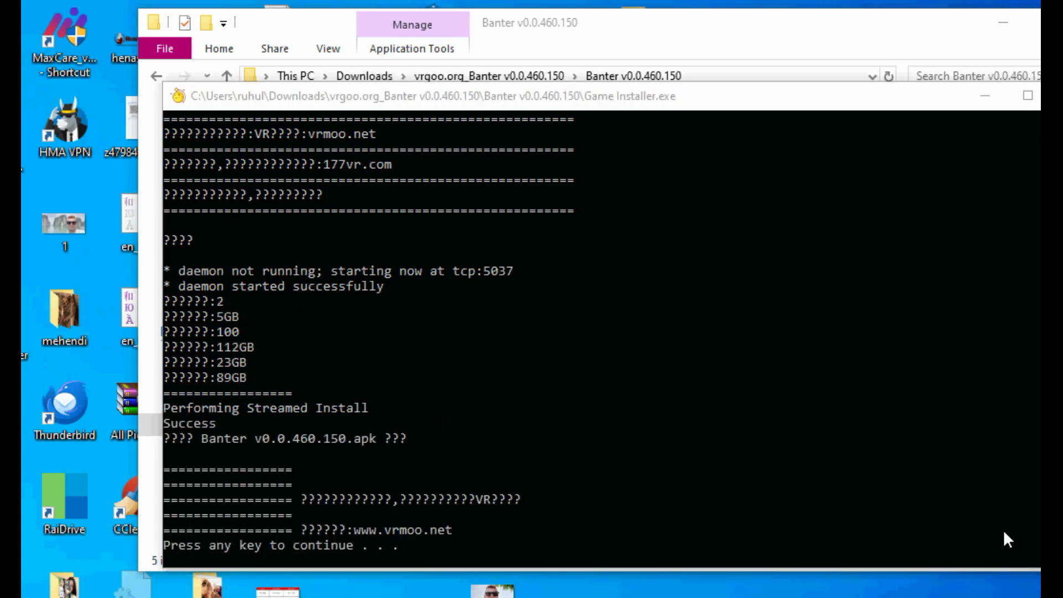
pyautogui.click(670, 510)
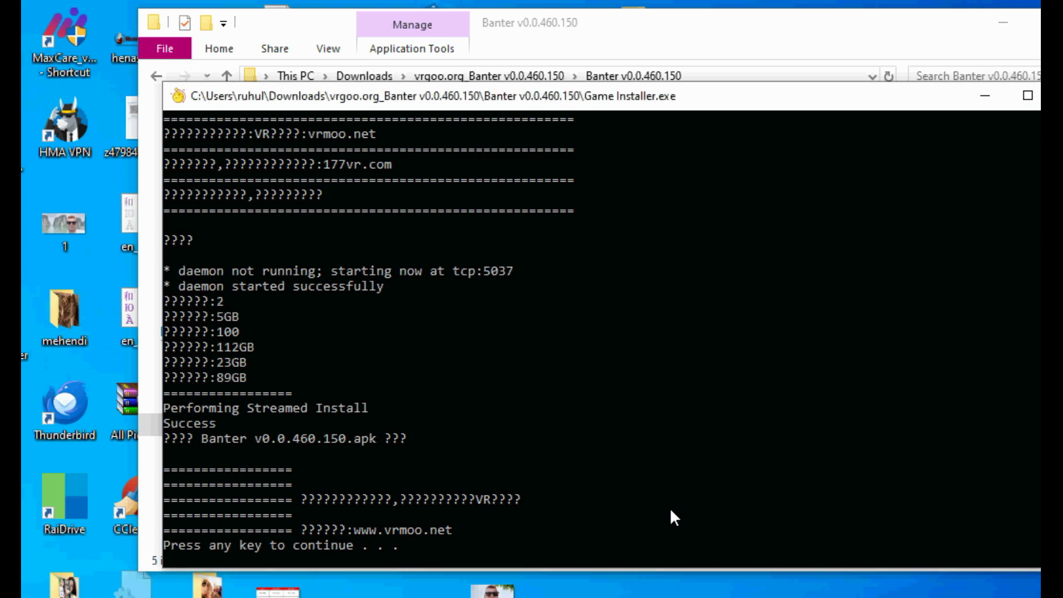
pyautogui.click(197, 550)
pyautogui.press('Return')
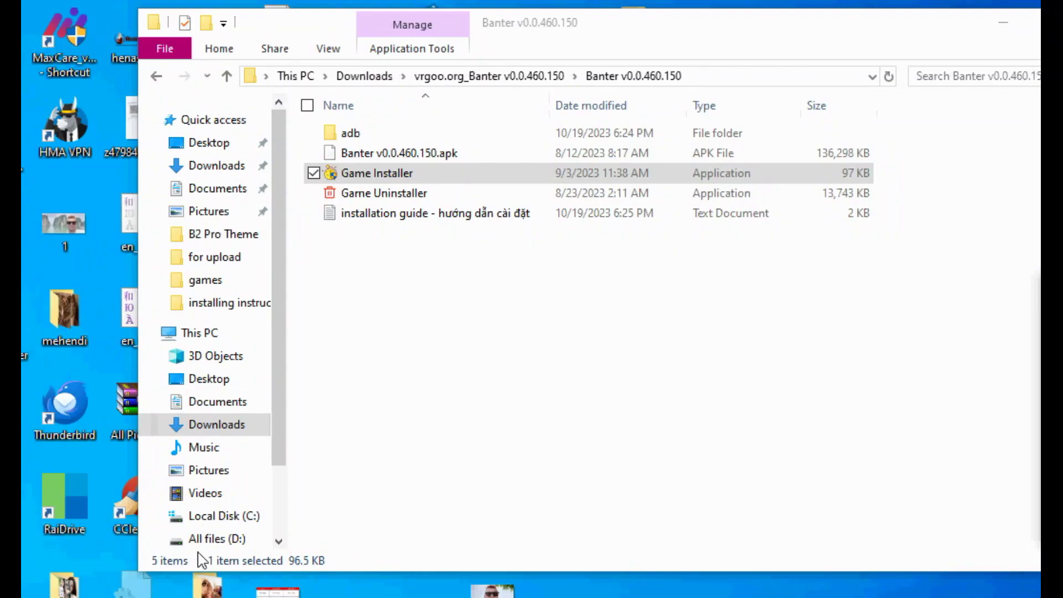